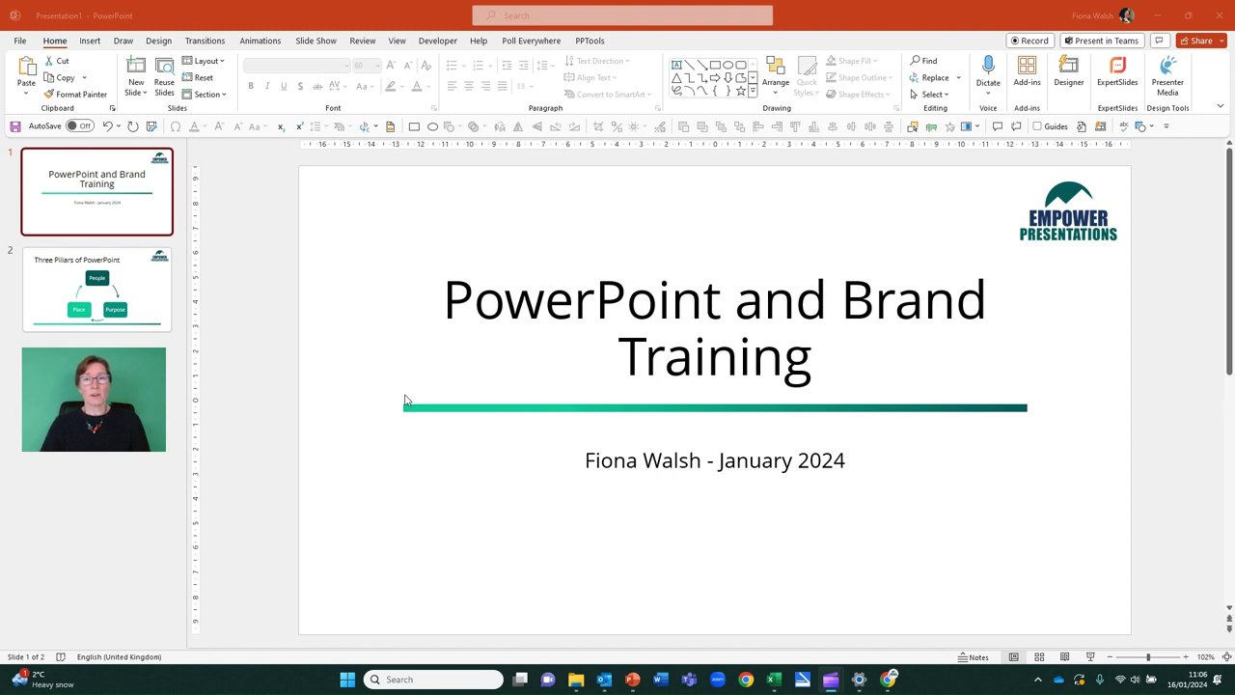
Step: Save the current colours as a custom theme colour set named 'Empower'
{"action": "left_click", "coordinate": [168, 45]}
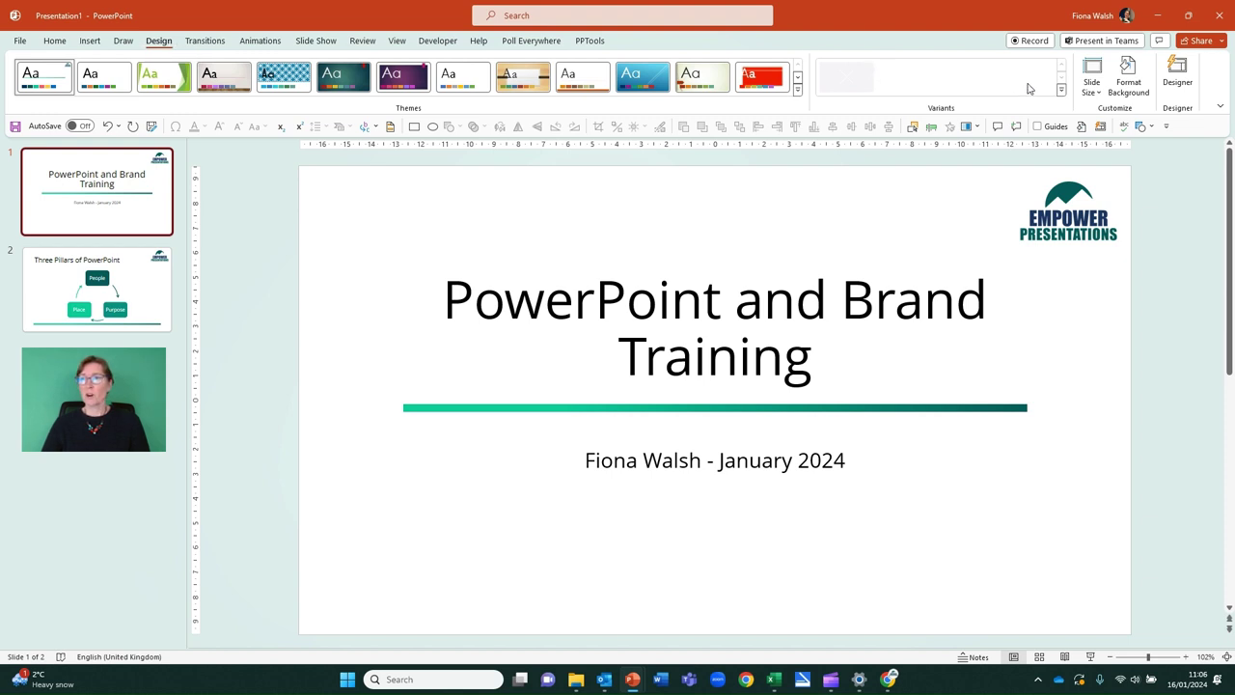
{"action": "left_click", "coordinate": [1060, 89]}
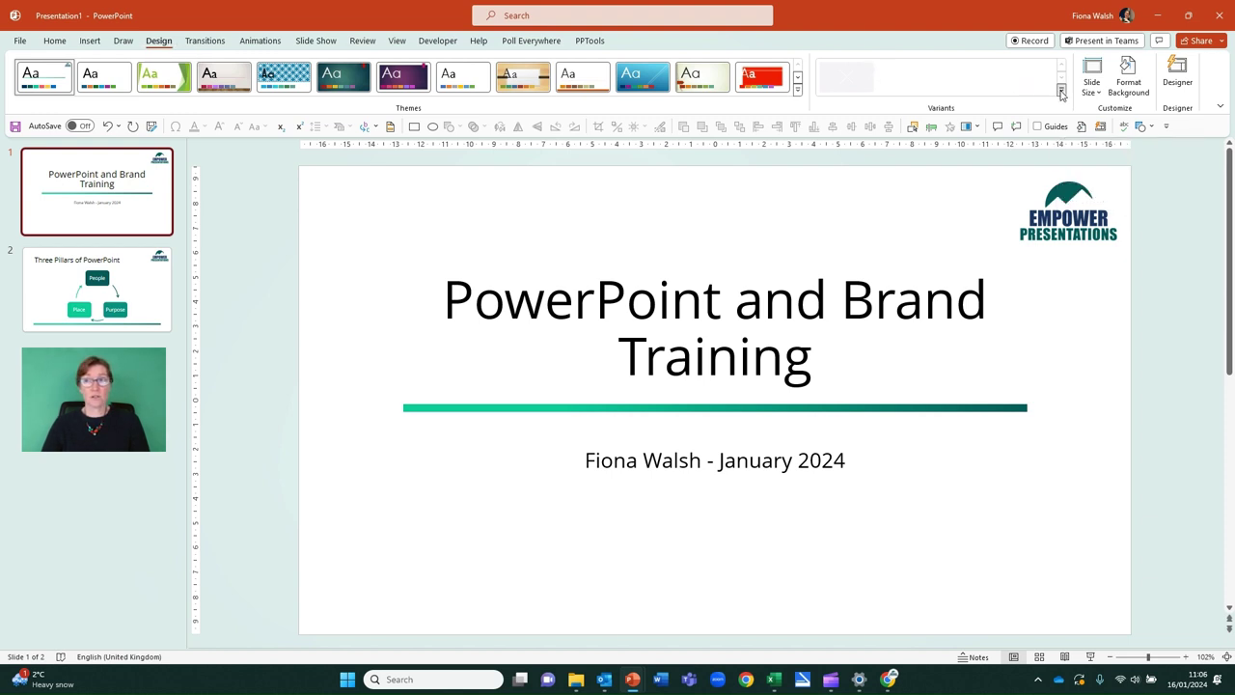
{"action": "mouse_move", "coordinate": [1057, 113]}
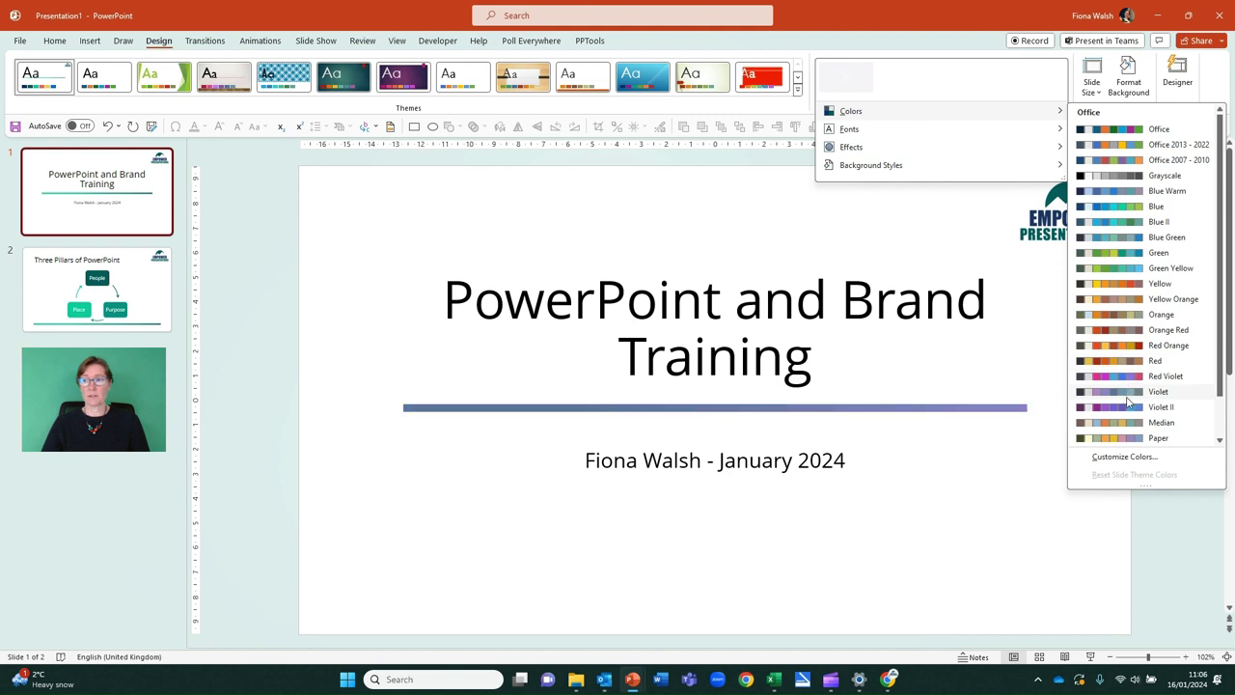
{"action": "left_click", "coordinate": [1125, 458]}
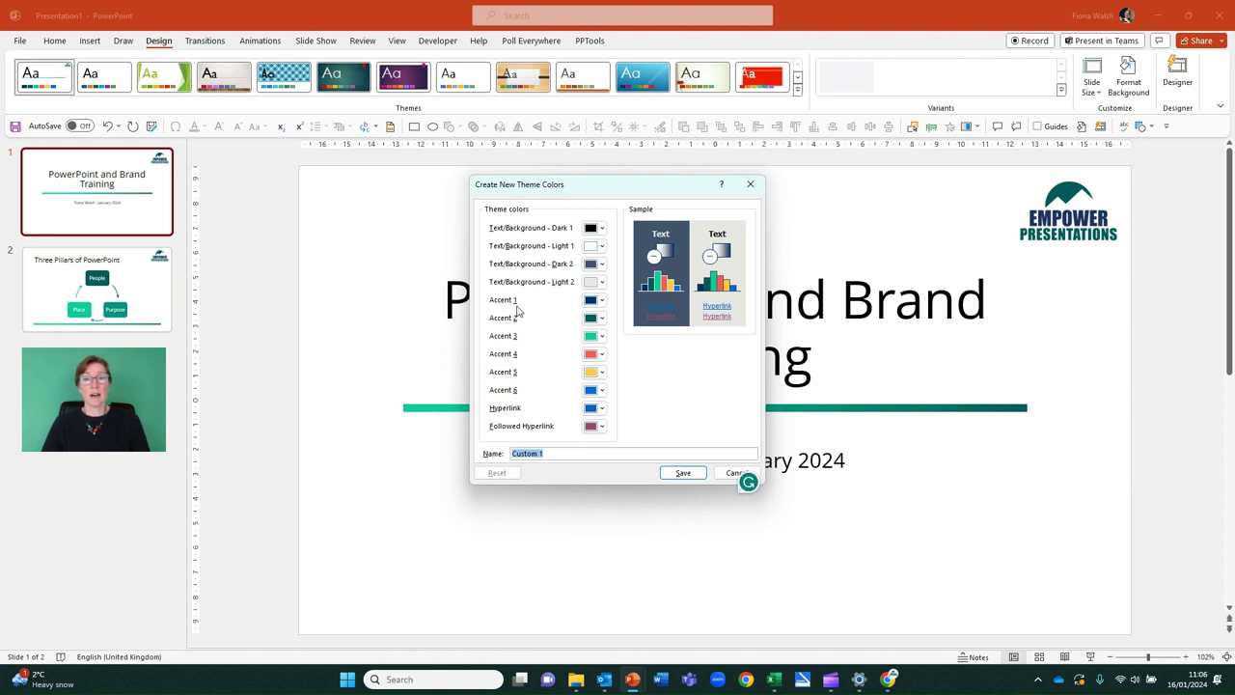
{"action": "left_click", "coordinate": [557, 452]}
{"action": "key", "text": "BackSpace"}
{"action": "key", "text": "BackSpace"}
{"action": "key", "text": "BackSpace"}
{"action": "key", "text": "BackSpace"}
{"action": "key", "text": "BackSpace"}
{"action": "key", "text": "BackSpace"}
{"action": "key", "text": "BackSpace"}
{"action": "key", "text": "BackSpace"}
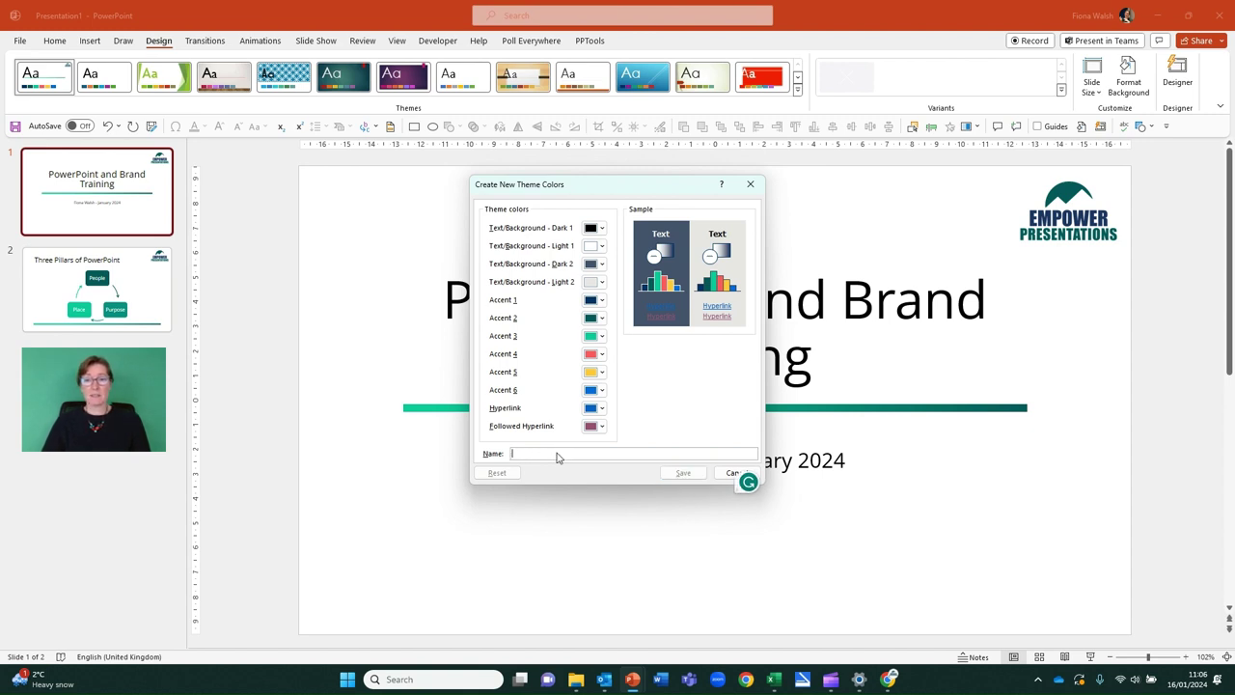
{"action": "type", "text": "Em"}
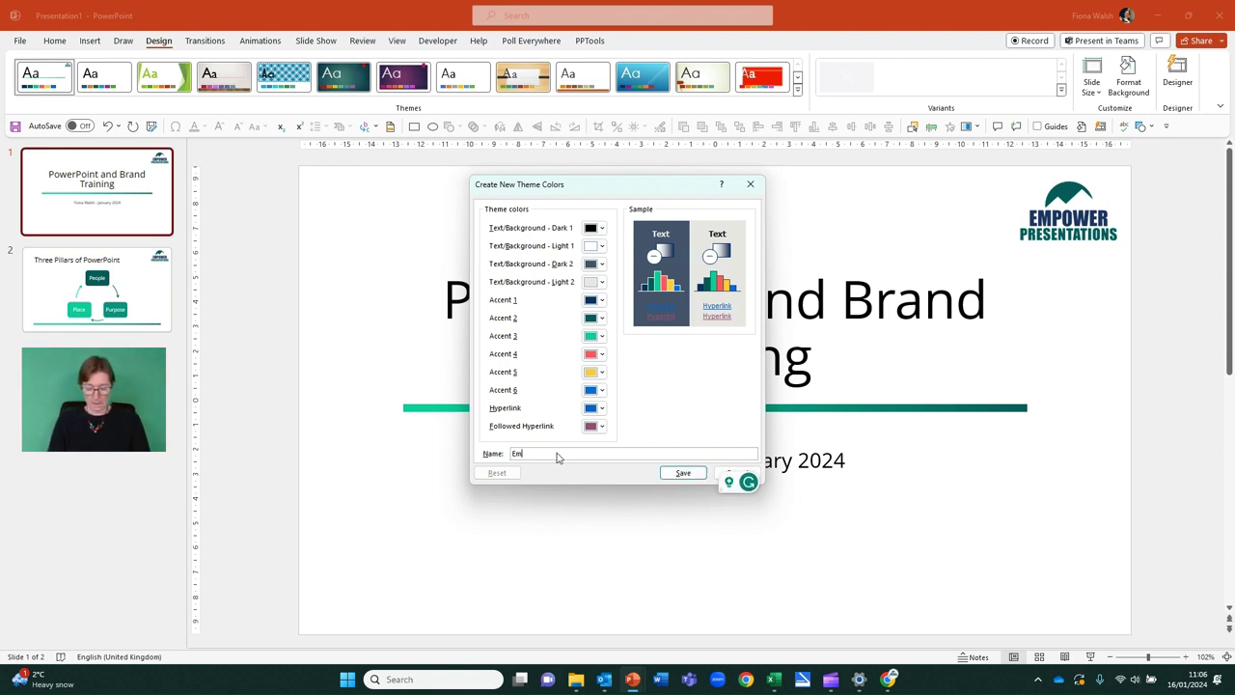
{"action": "type", "text": "power"}
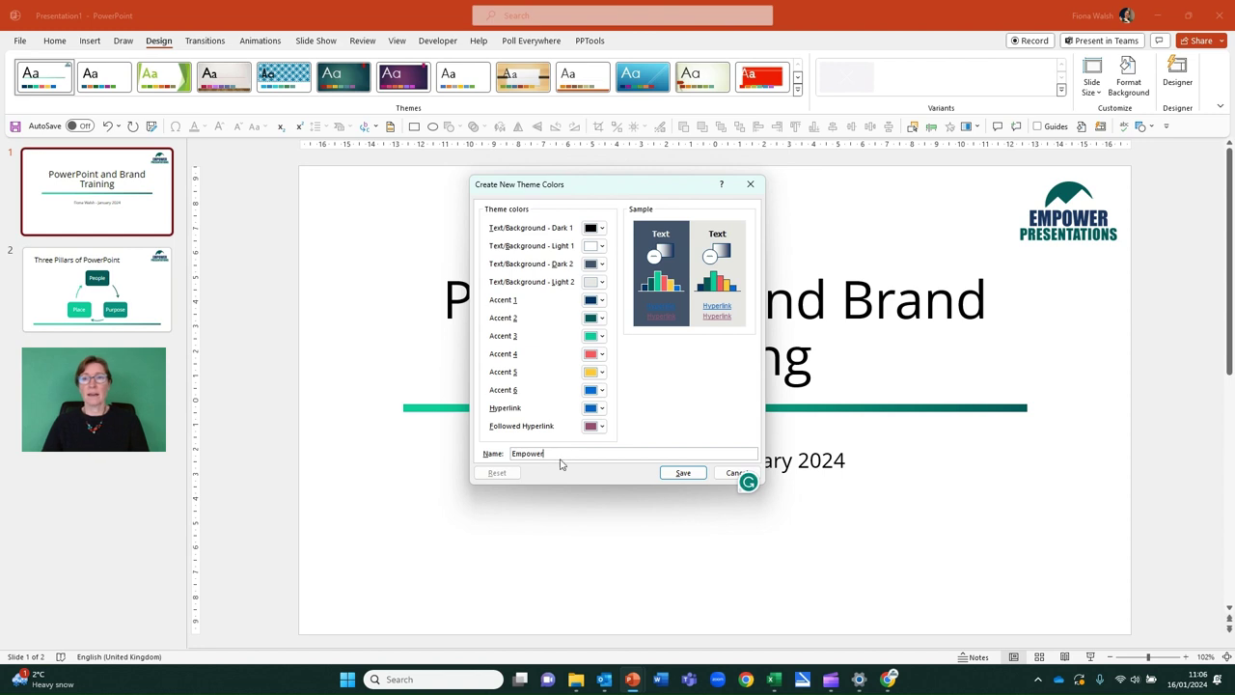
{"action": "left_click", "coordinate": [681, 473]}
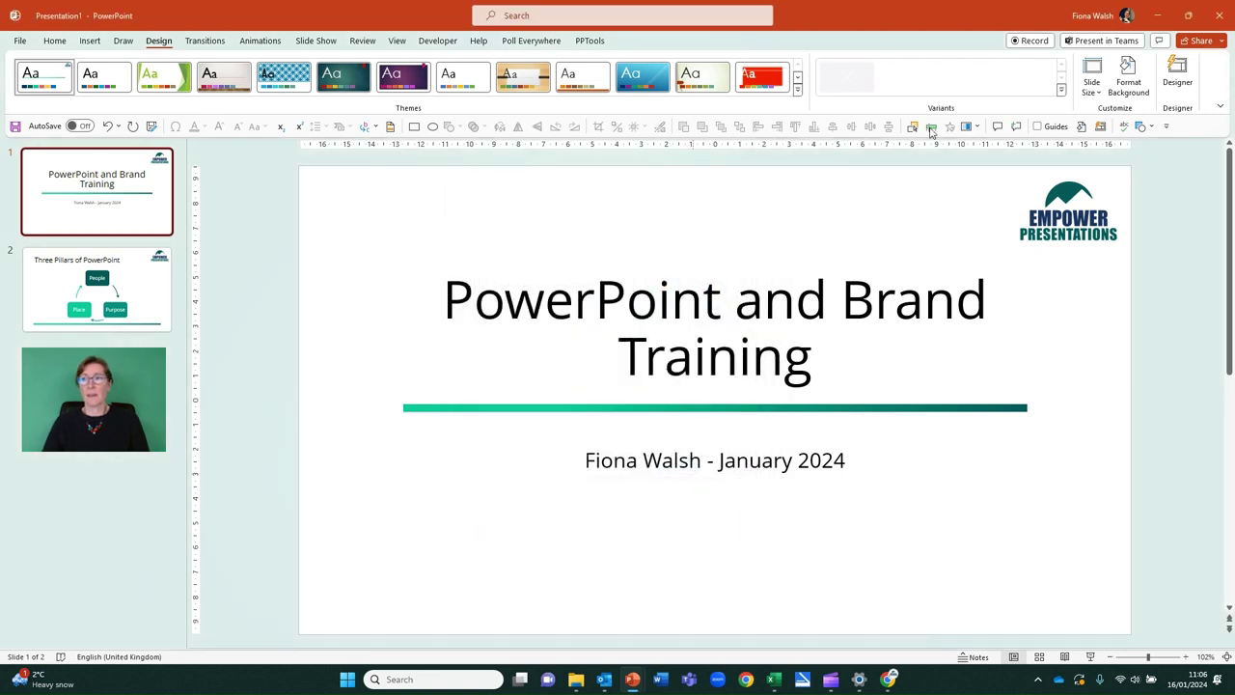
Step: Check that Empower is listed under Colors, then save the current theme as an 'Empower' theme file
{"action": "left_click", "coordinate": [1061, 91]}
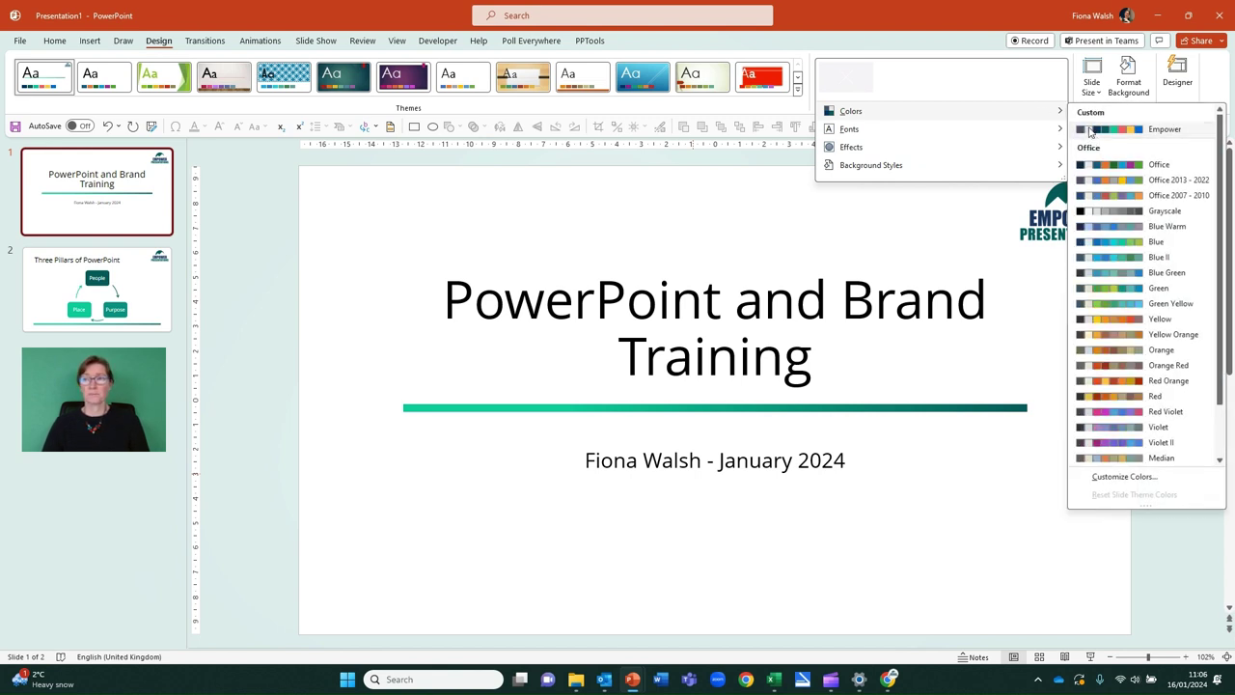
{"action": "left_click", "coordinate": [798, 93]}
{"action": "left_click", "coordinate": [798, 94]}
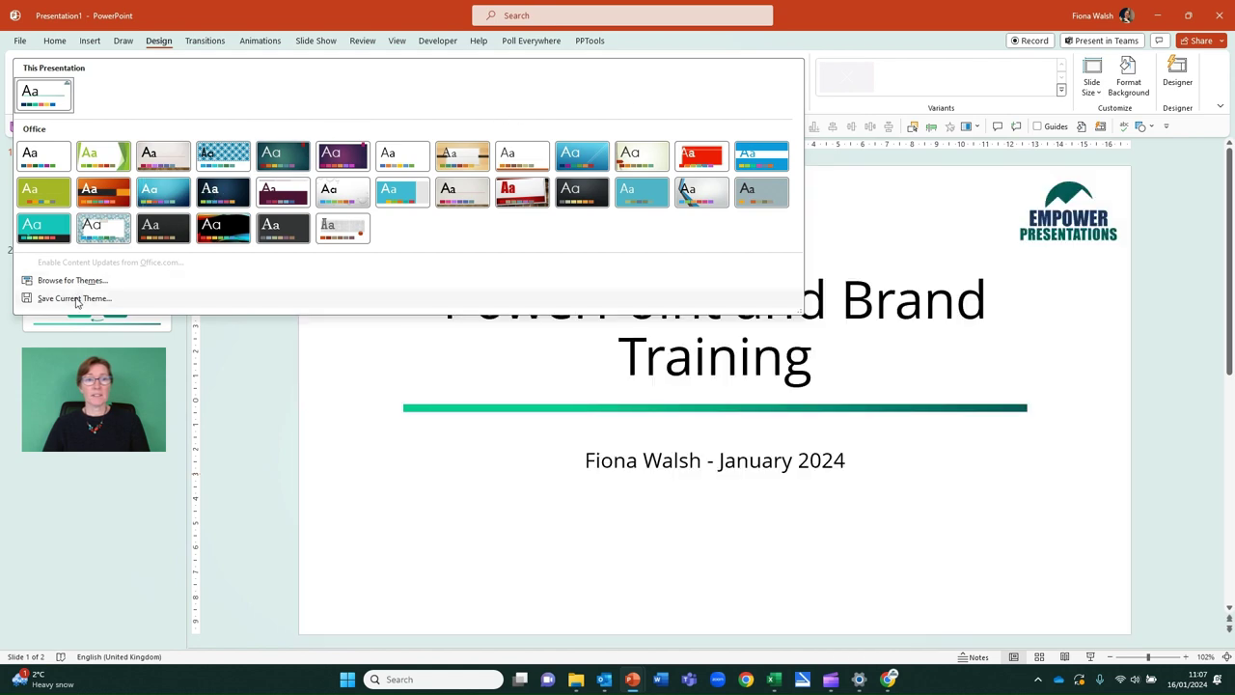
{"action": "left_click", "coordinate": [75, 299]}
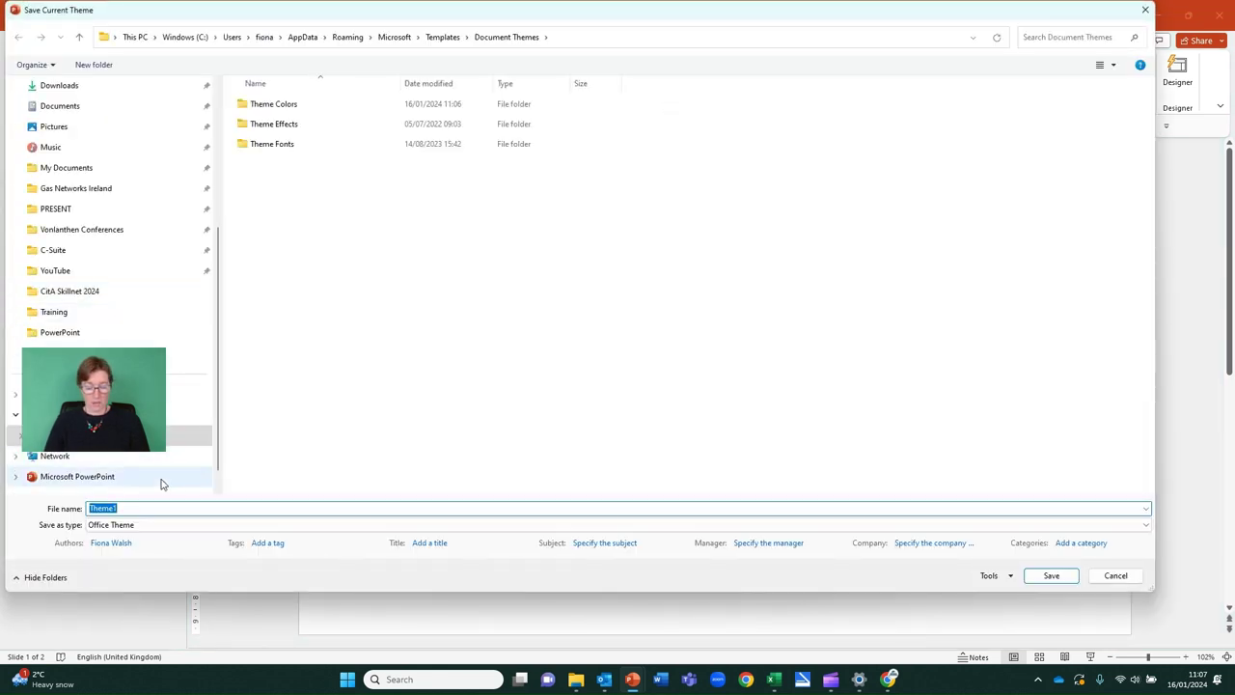
{"action": "type", "text": "Empower"}
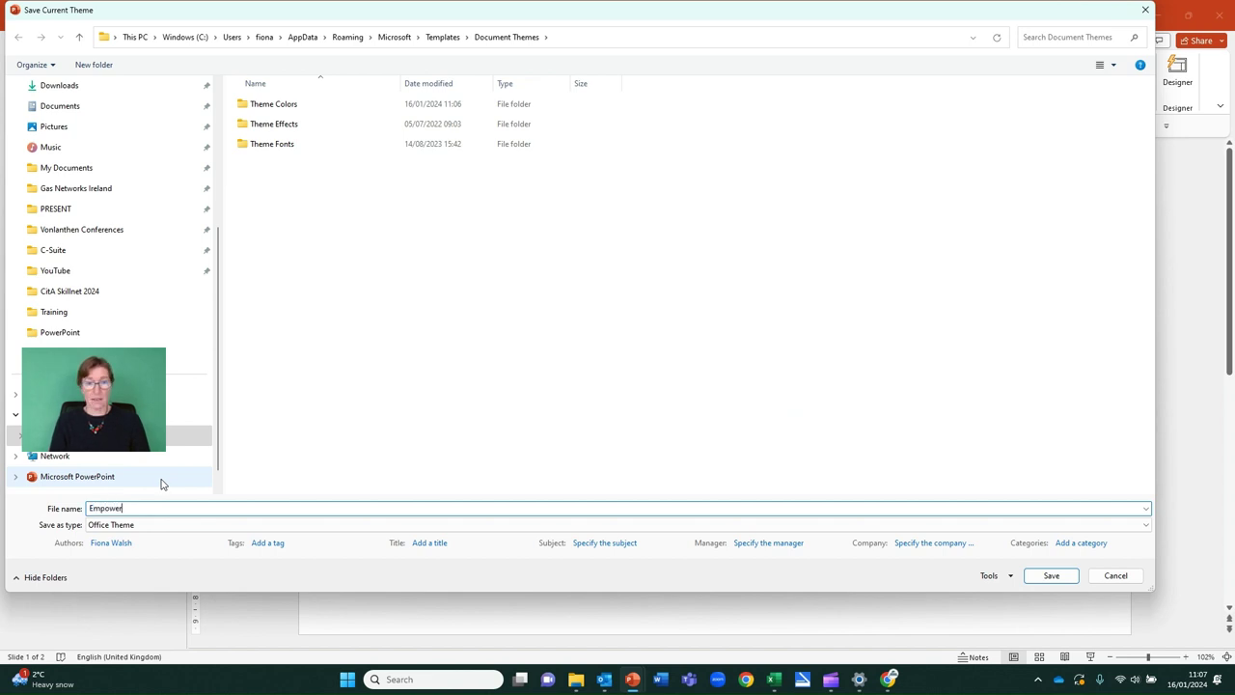
{"action": "left_click", "coordinate": [1046, 576]}
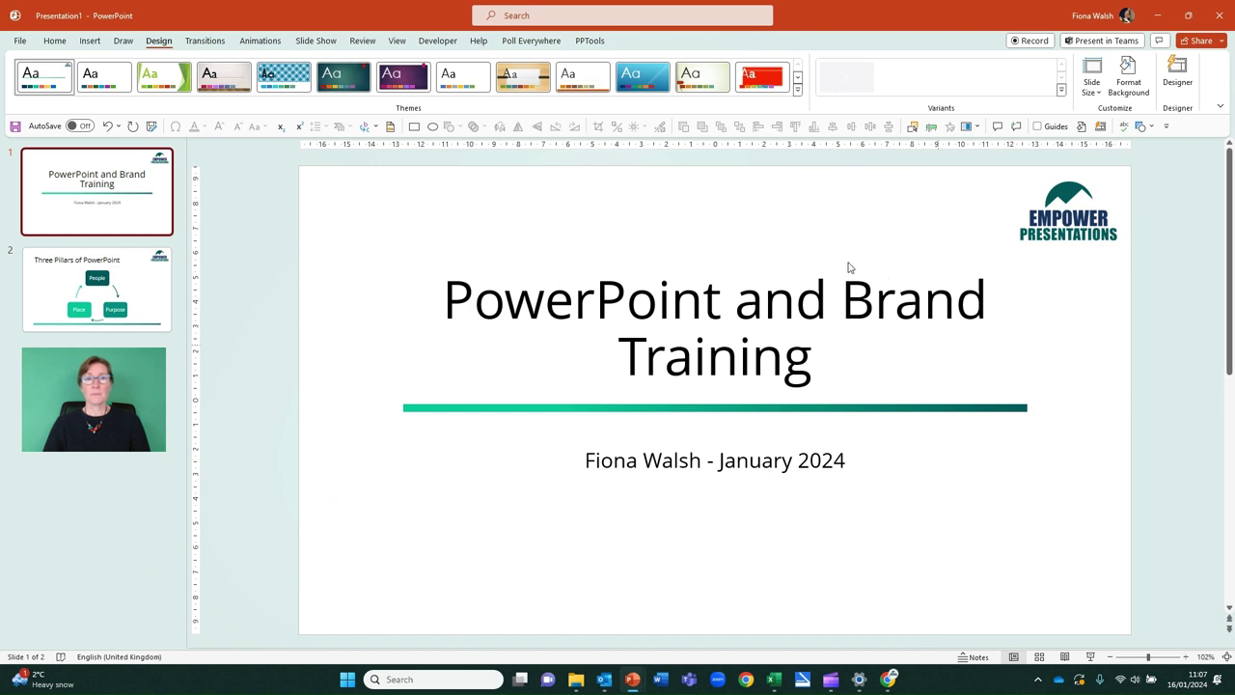
Step: Set the Custom theme in the Themes gallery as the default theme
{"action": "left_click", "coordinate": [798, 92]}
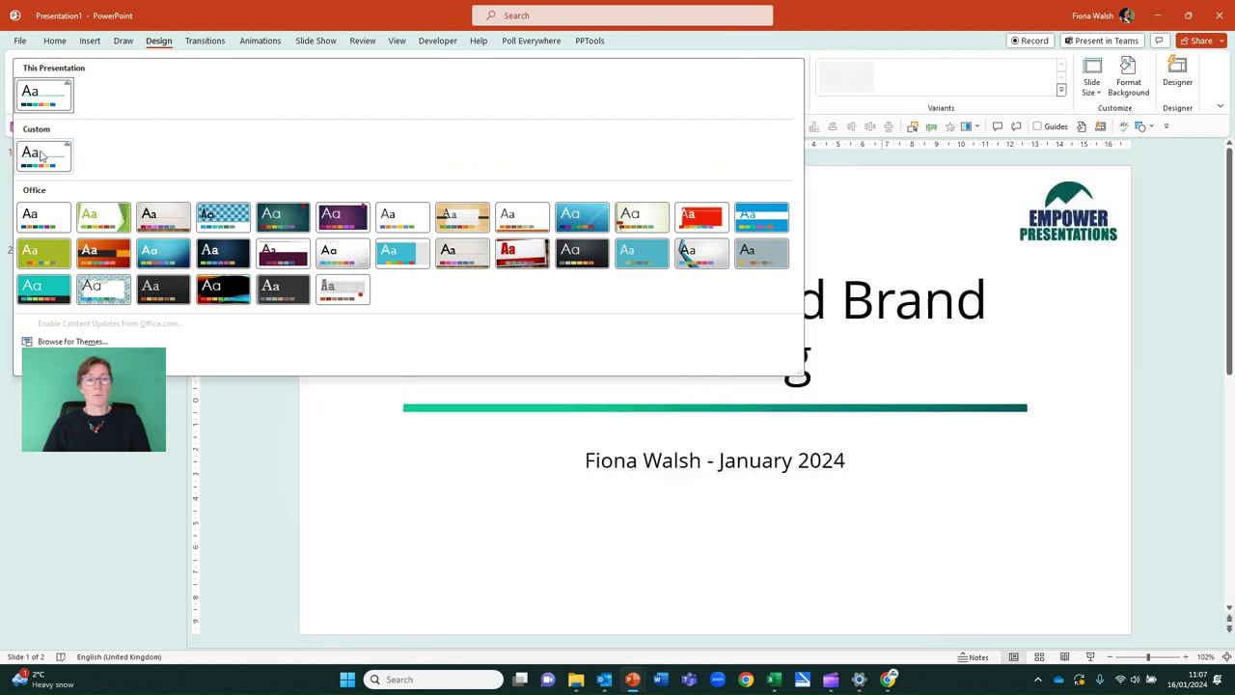
{"action": "right_click", "coordinate": [31, 158]}
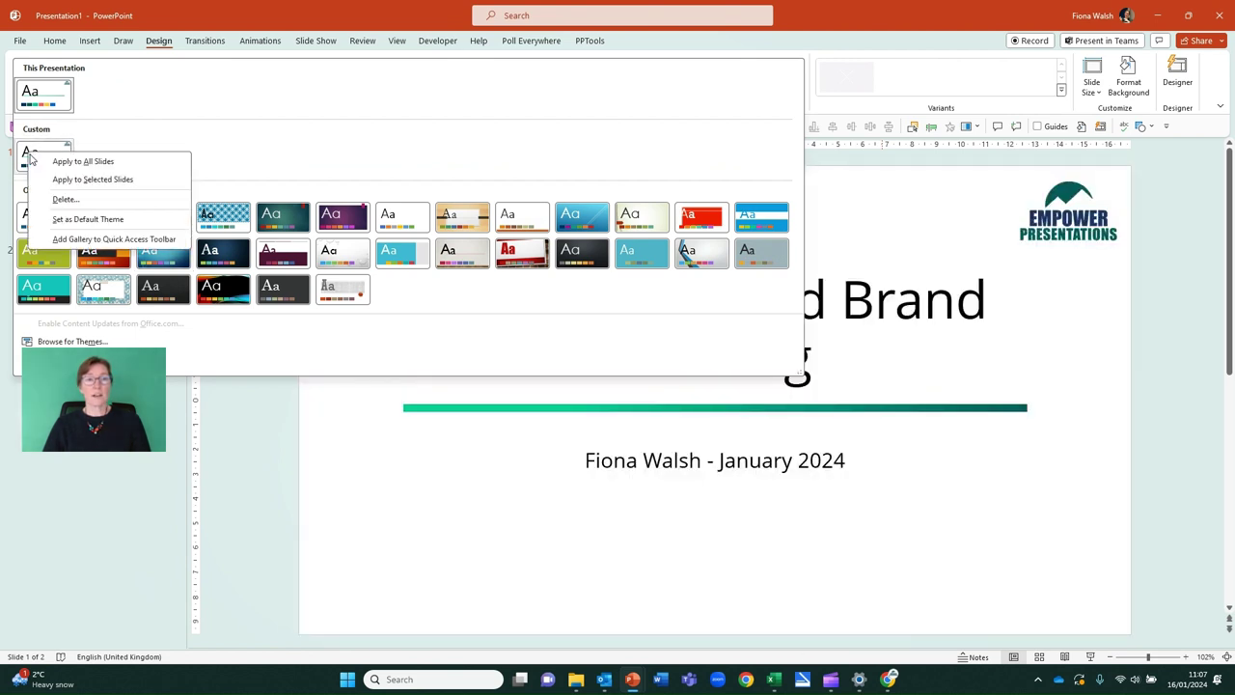
{"action": "left_click", "coordinate": [68, 222]}
{"action": "key", "text": "Escape"}
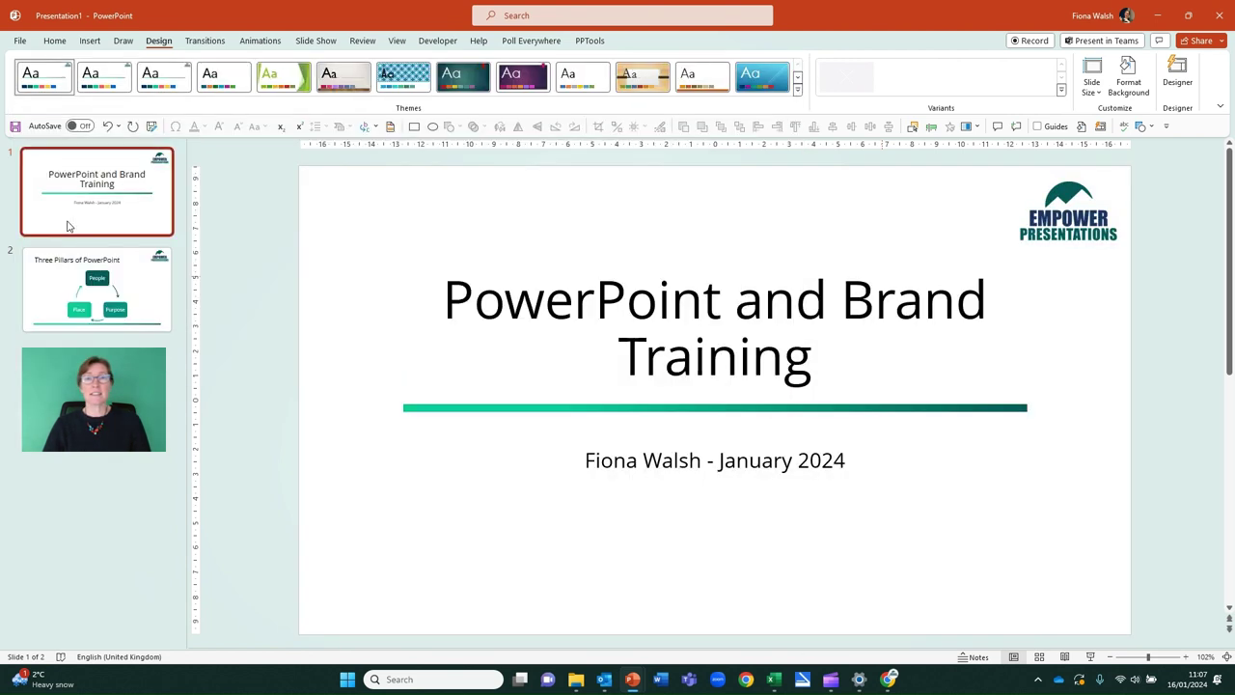
Step: Create a new presentation from the Default Theme
{"action": "left_click", "coordinate": [18, 41]}
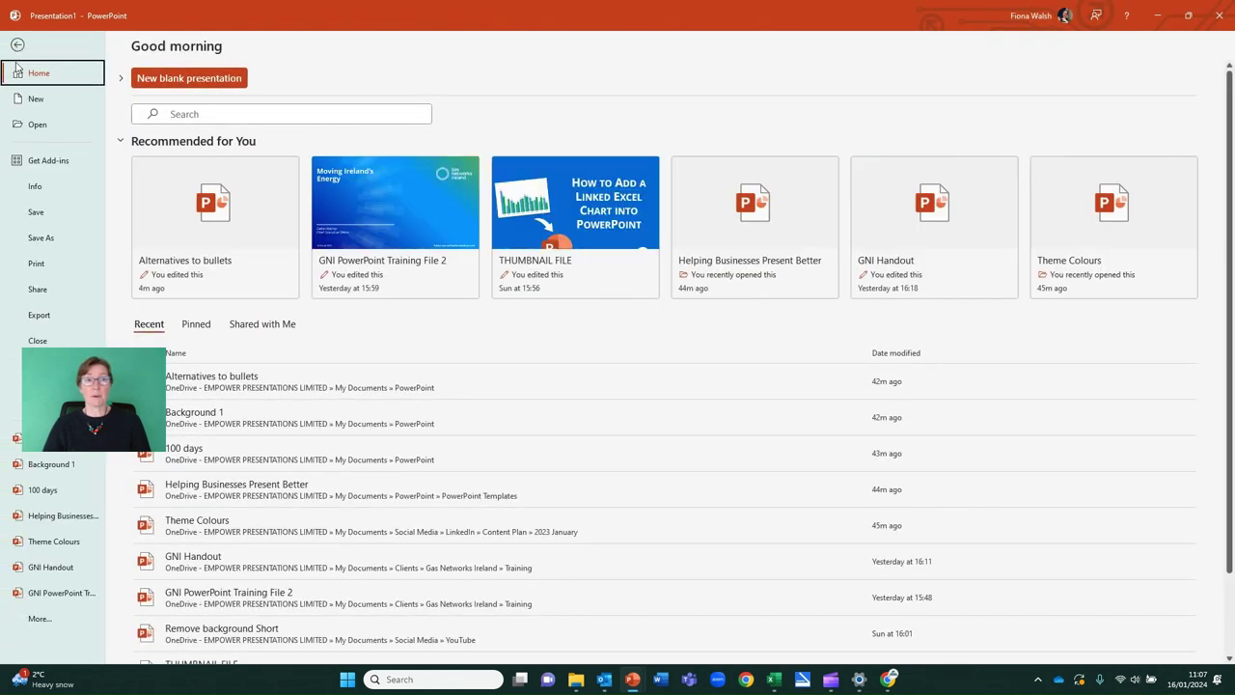
{"action": "left_click", "coordinate": [32, 102]}
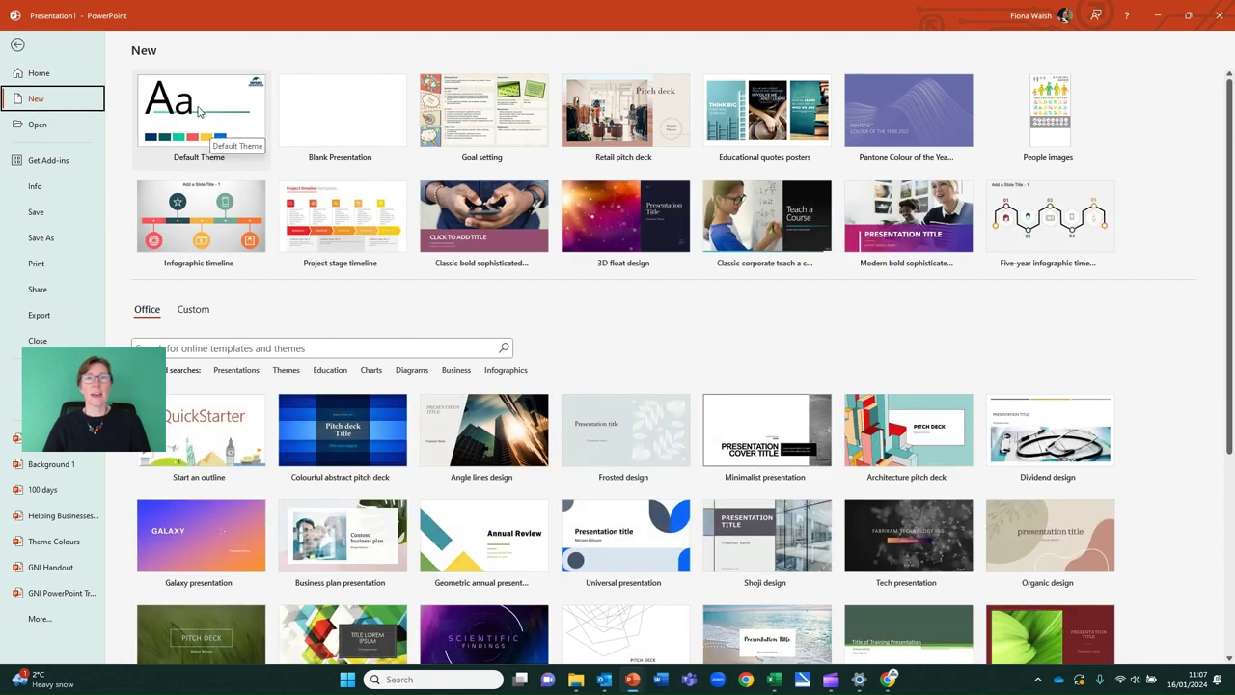
{"action": "left_click", "coordinate": [198, 111]}
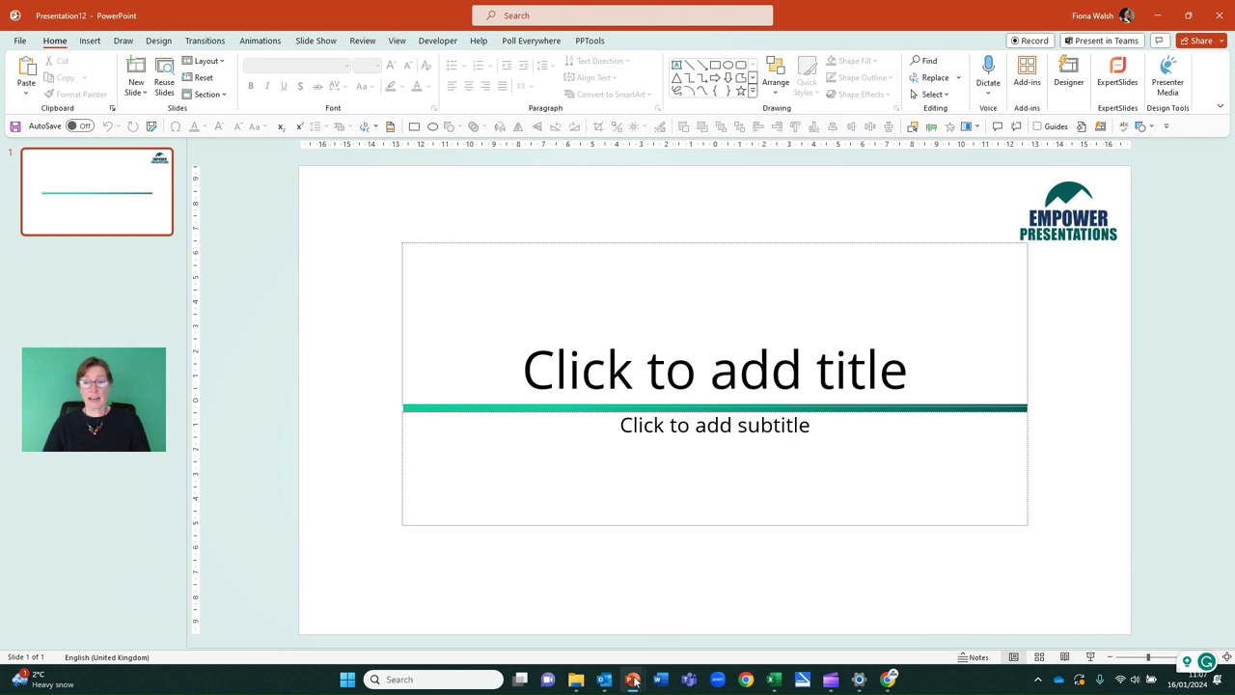
Step: In the Alternatives to bullets deck, preview the Empower colours, then apply the custom Default Theme
{"action": "mouse_move", "coordinate": [633, 683]}
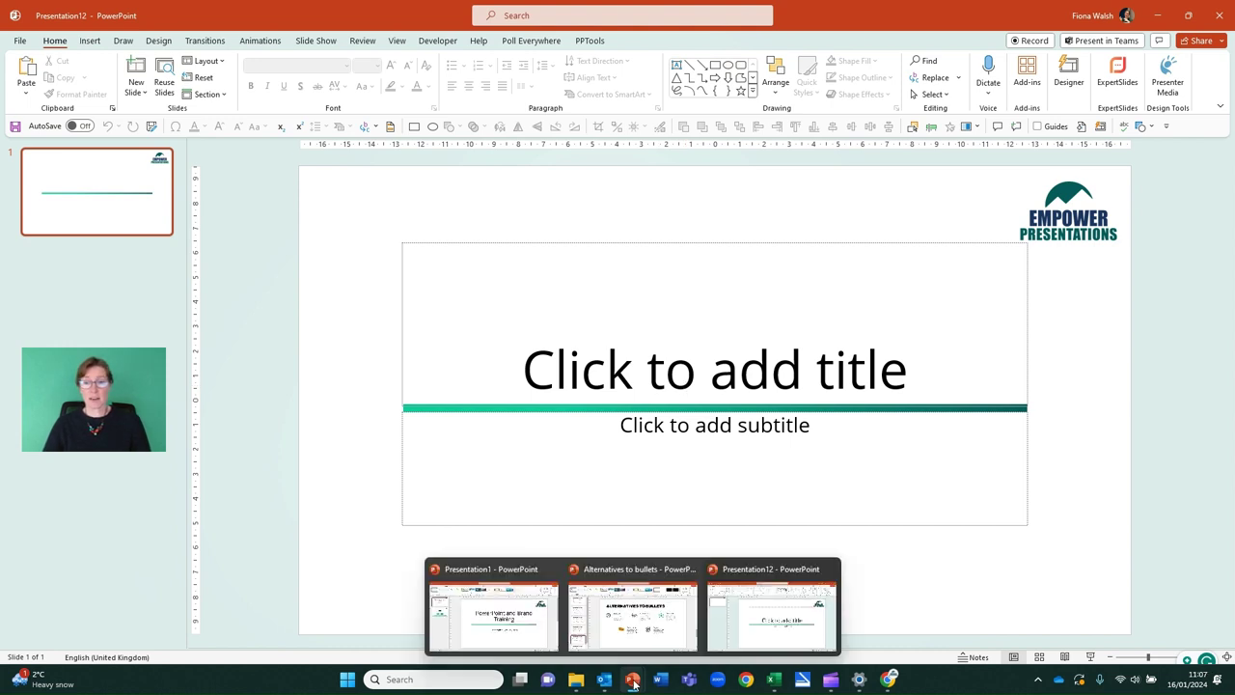
{"action": "left_click", "coordinate": [632, 610]}
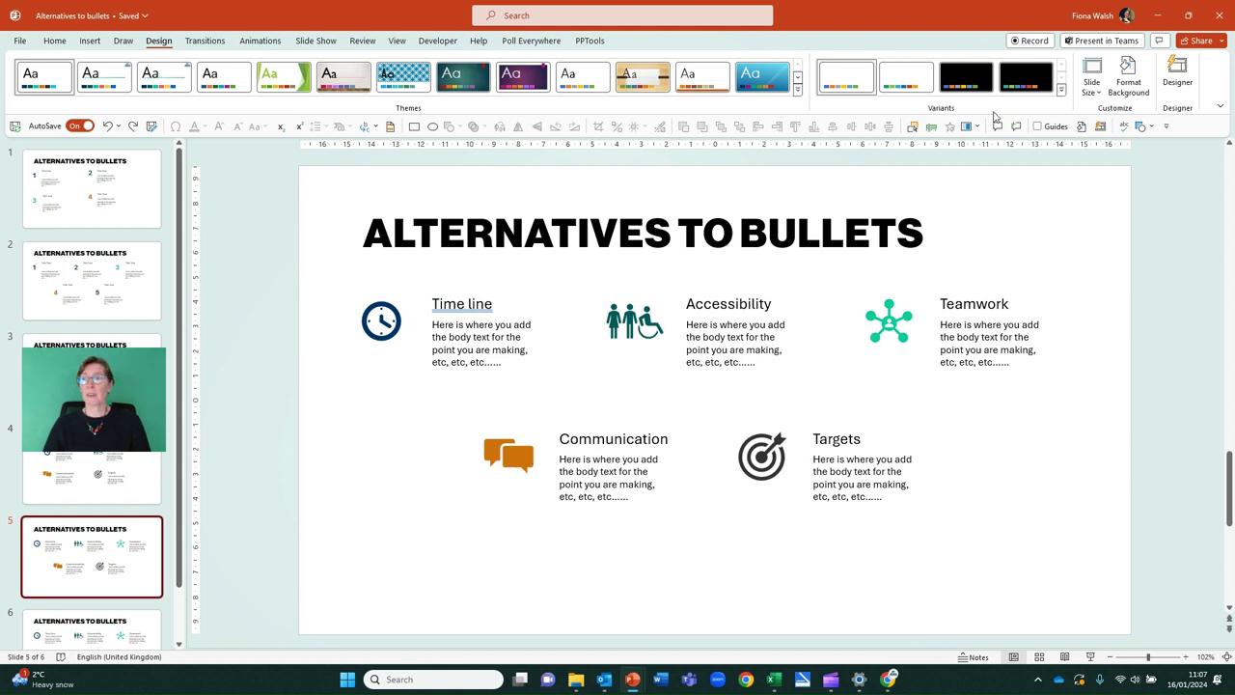
{"action": "left_click", "coordinate": [1061, 92]}
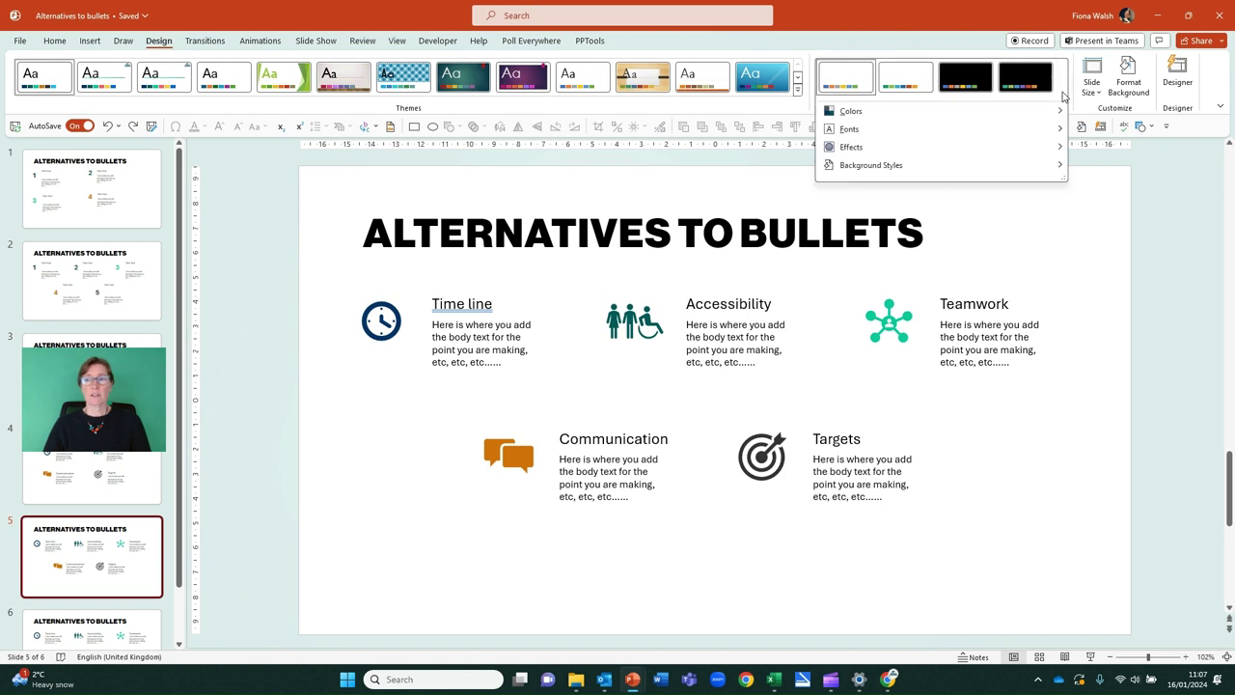
{"action": "mouse_move", "coordinate": [1059, 112]}
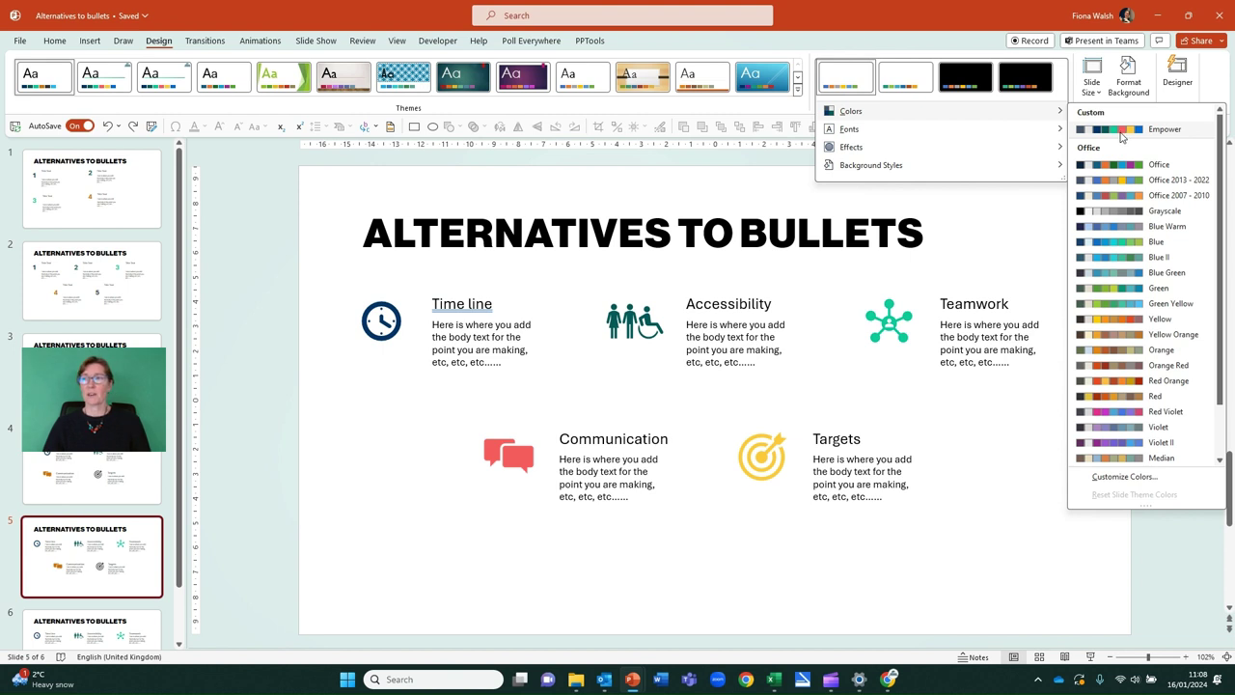
{"action": "right_click", "coordinate": [1121, 137]}
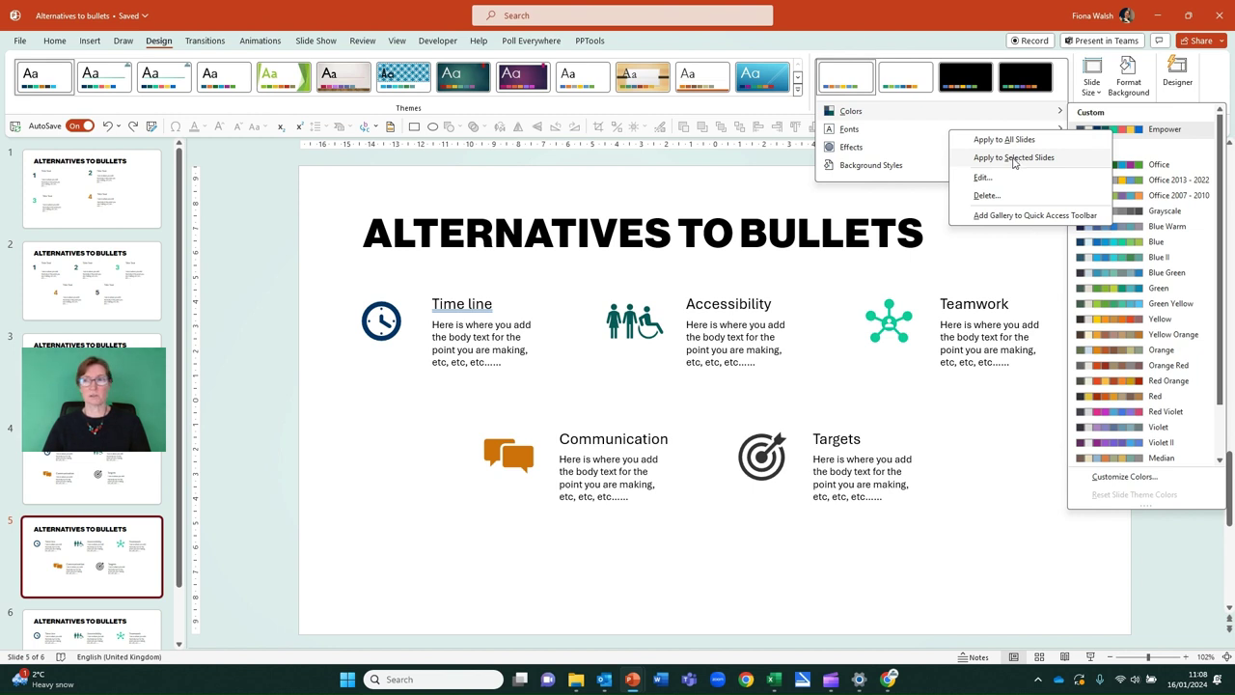
{"action": "left_click", "coordinate": [738, 207]}
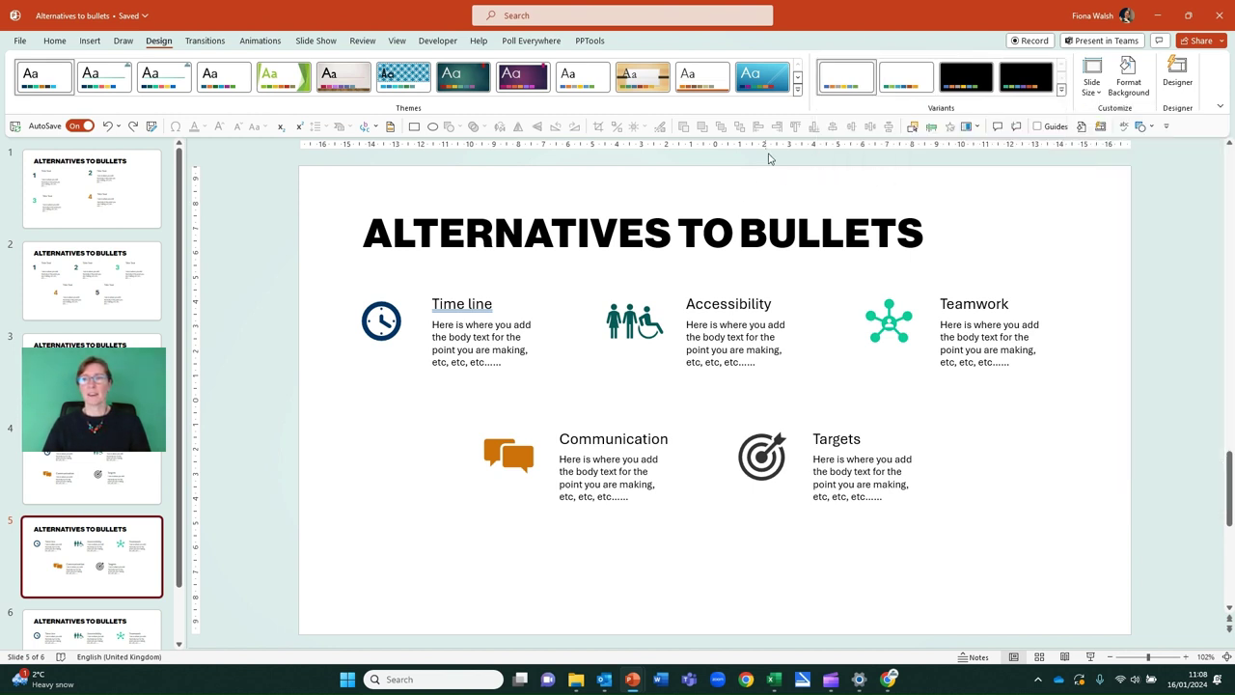
{"action": "left_click", "coordinate": [797, 89]}
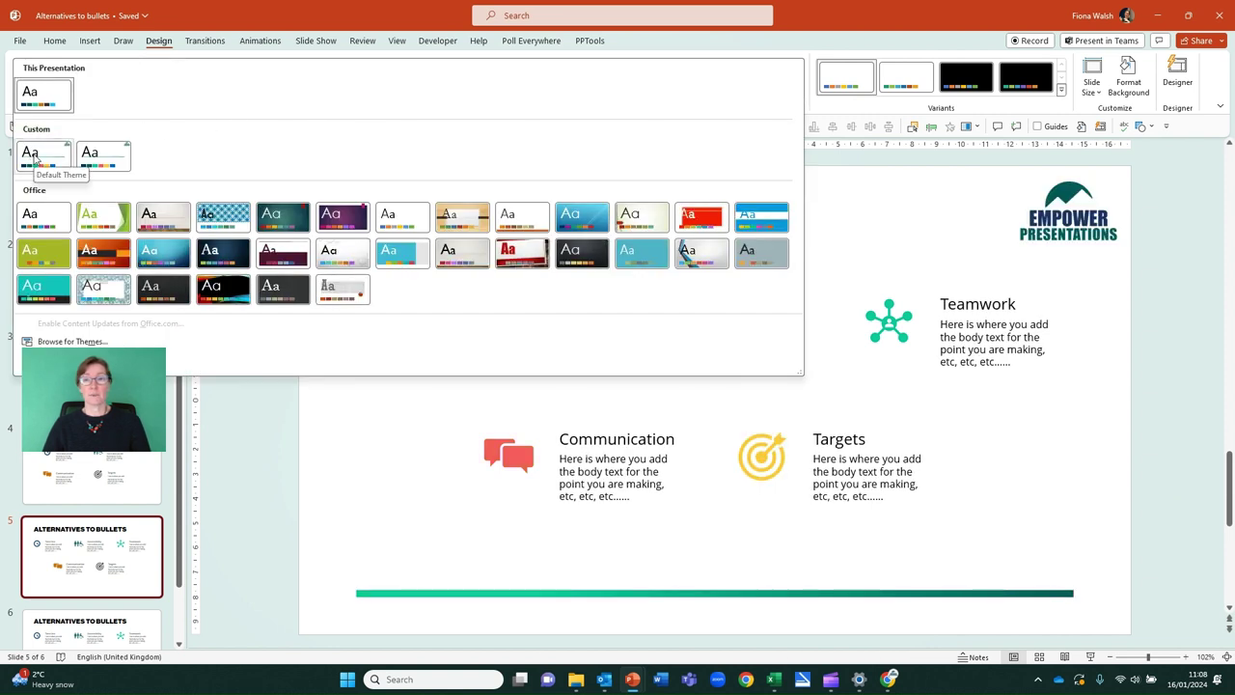
{"action": "left_click", "coordinate": [35, 159]}
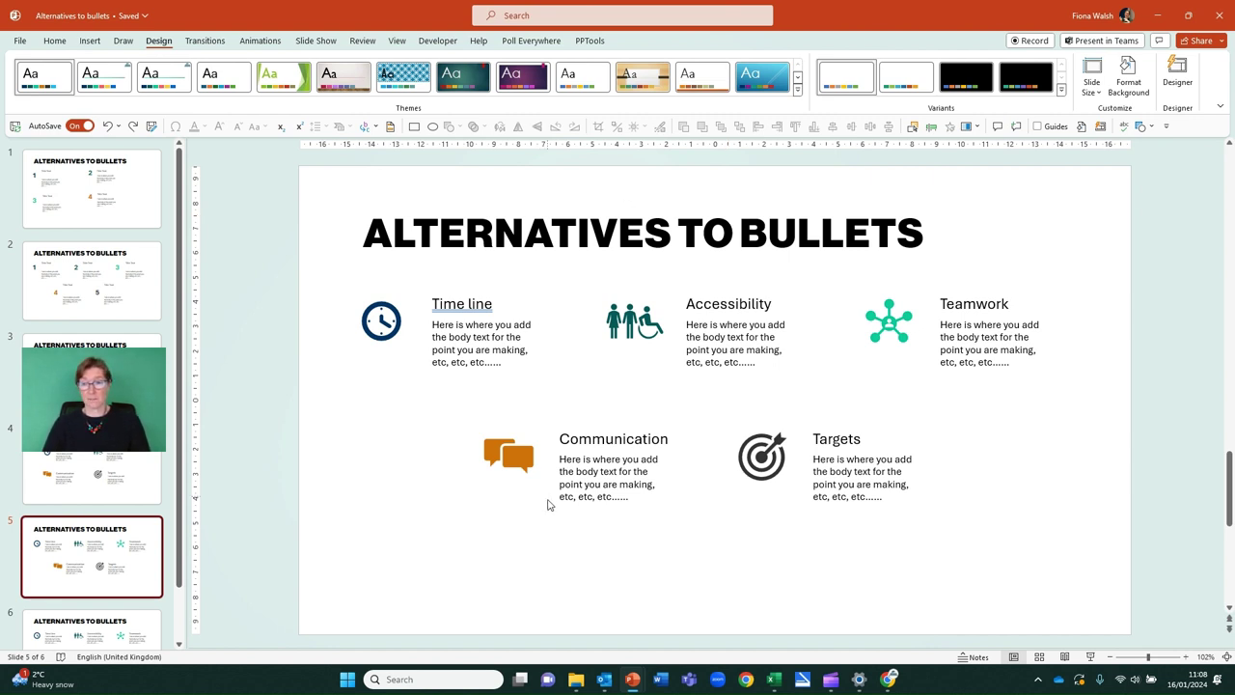
Step: In the 'File for linking to PowerPoint' workbook, preview Empower under Page Layout Colors, then browse Themes
{"action": "mouse_move", "coordinate": [773, 679]}
{"action": "left_click", "coordinate": [772, 628]}
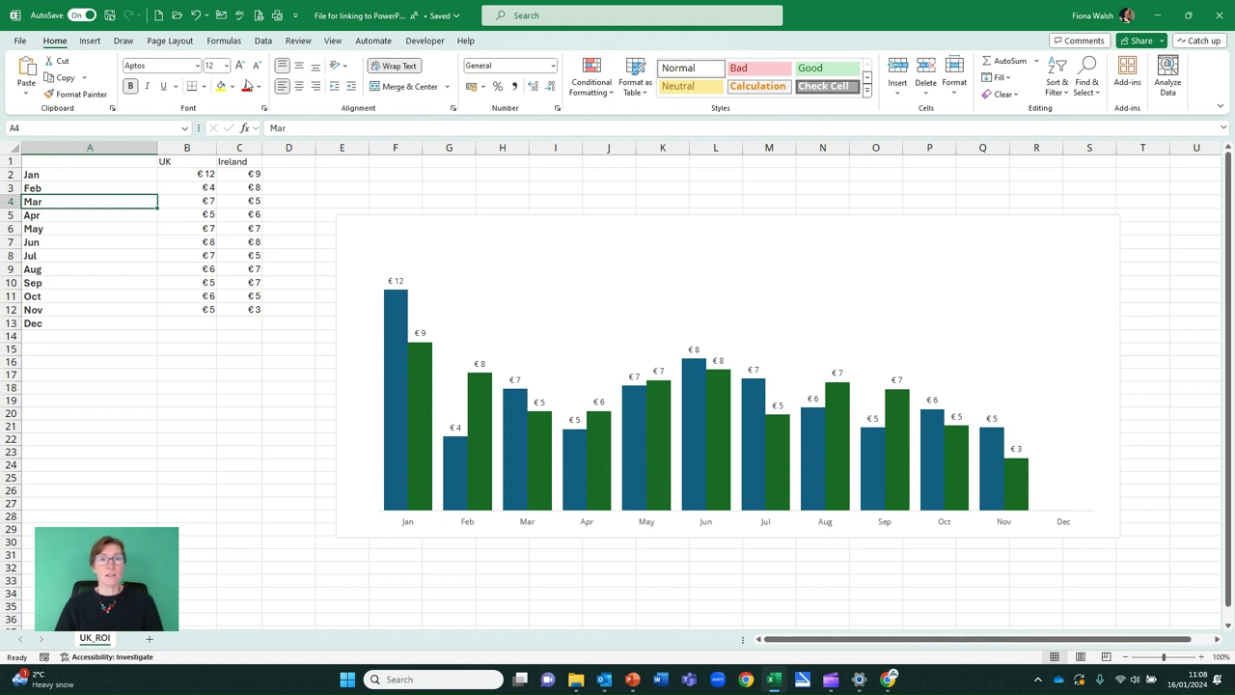
{"action": "left_click", "coordinate": [190, 43]}
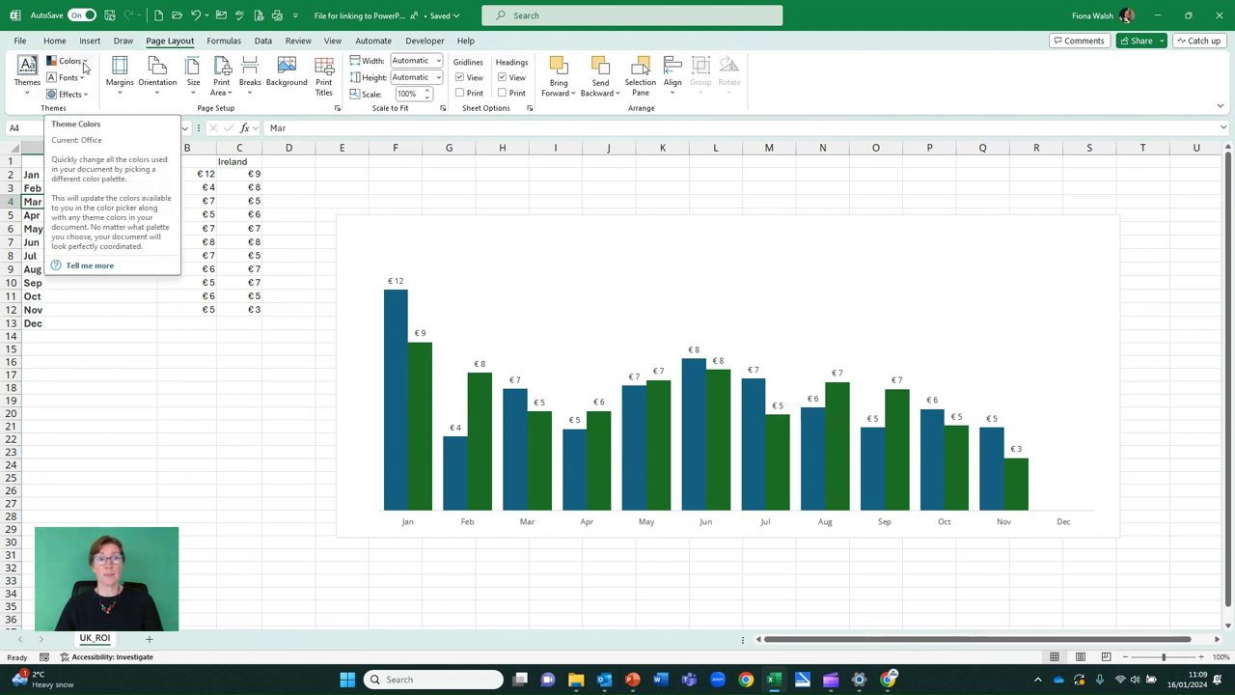
{"action": "left_click", "coordinate": [72, 61]}
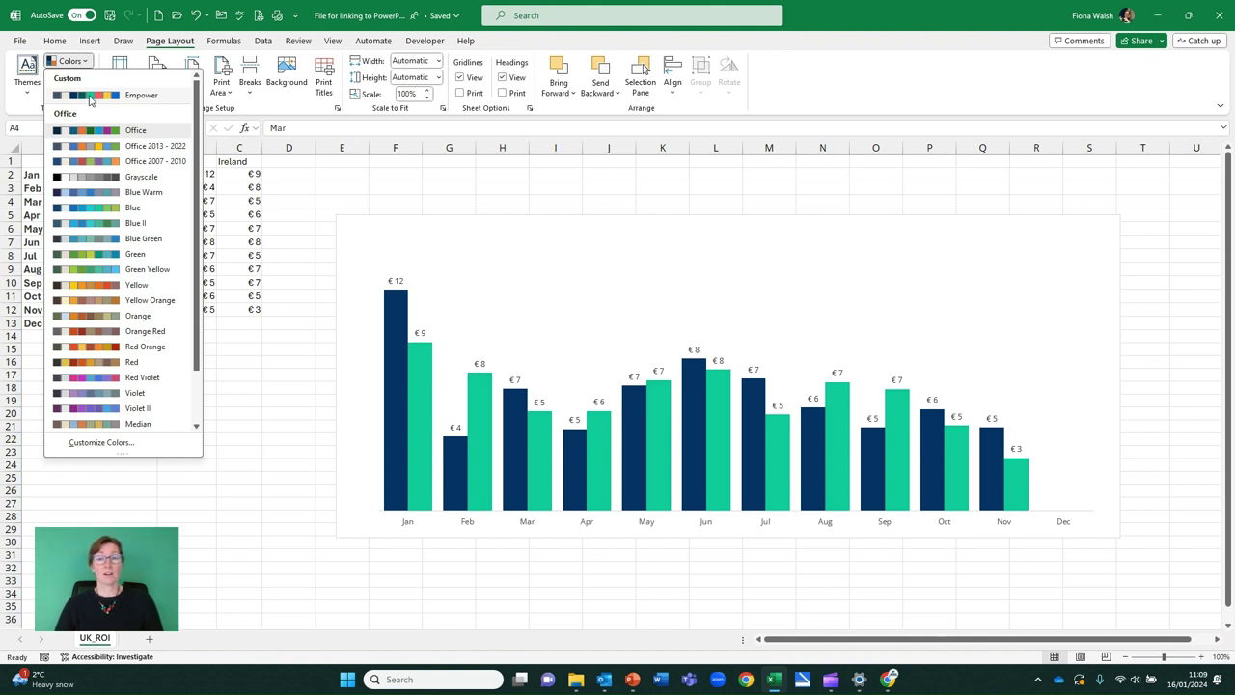
{"action": "left_click", "coordinate": [27, 85]}
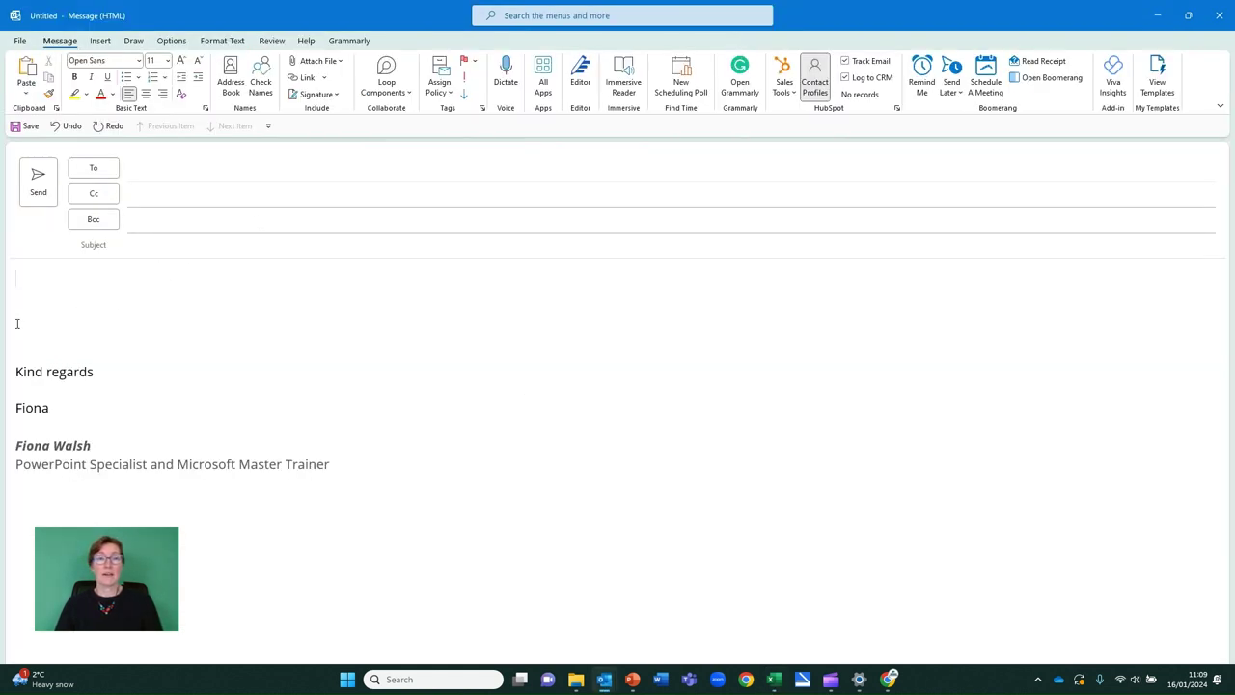
Step: Insert a Basic Block List SmartArt graphic into the message
{"action": "left_click", "coordinate": [102, 43]}
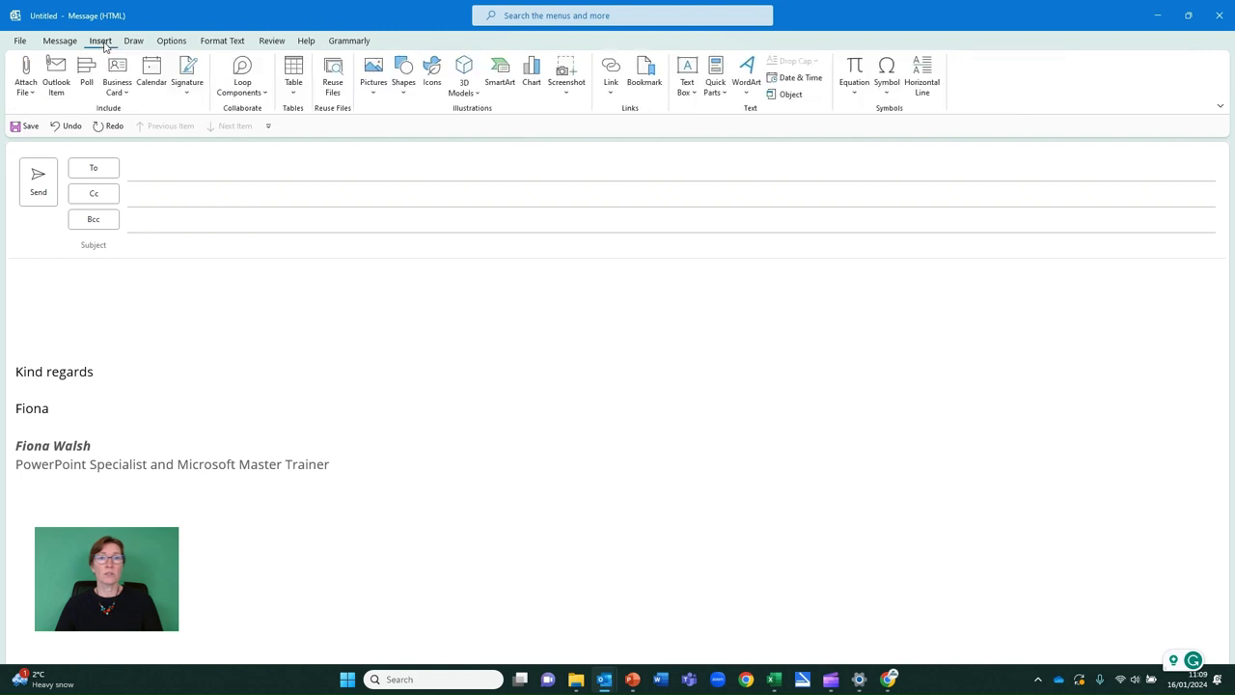
{"action": "left_click", "coordinate": [500, 77]}
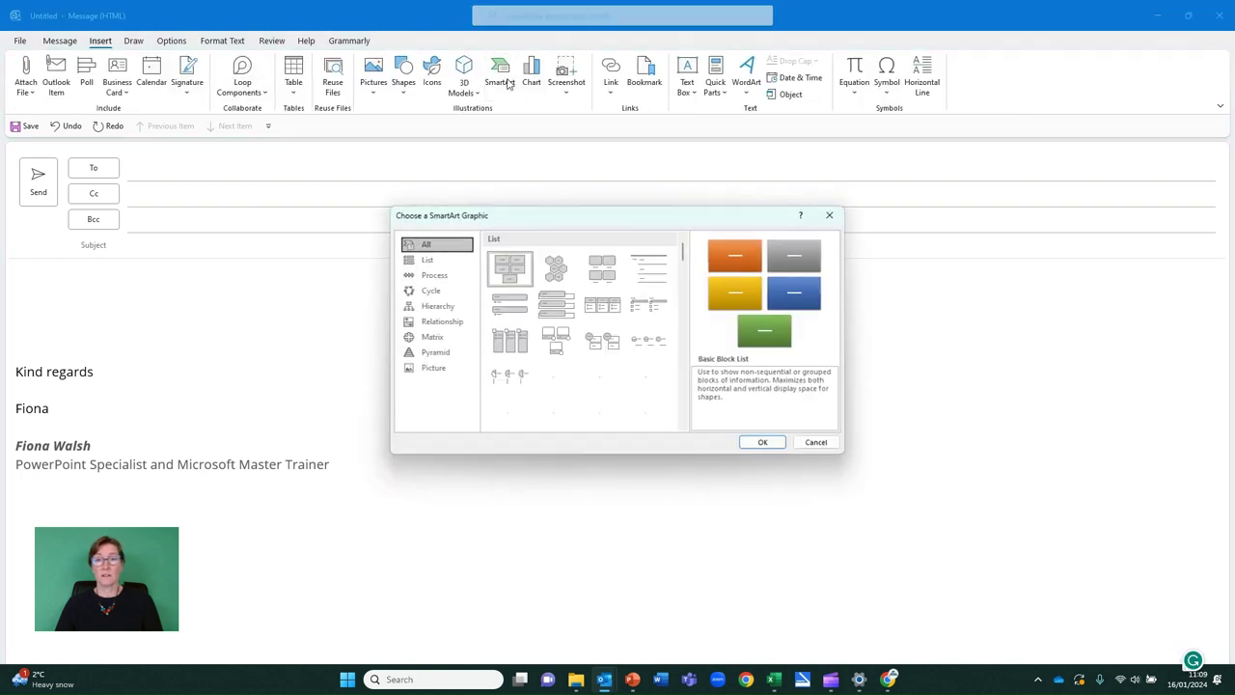
{"action": "left_click", "coordinate": [762, 444]}
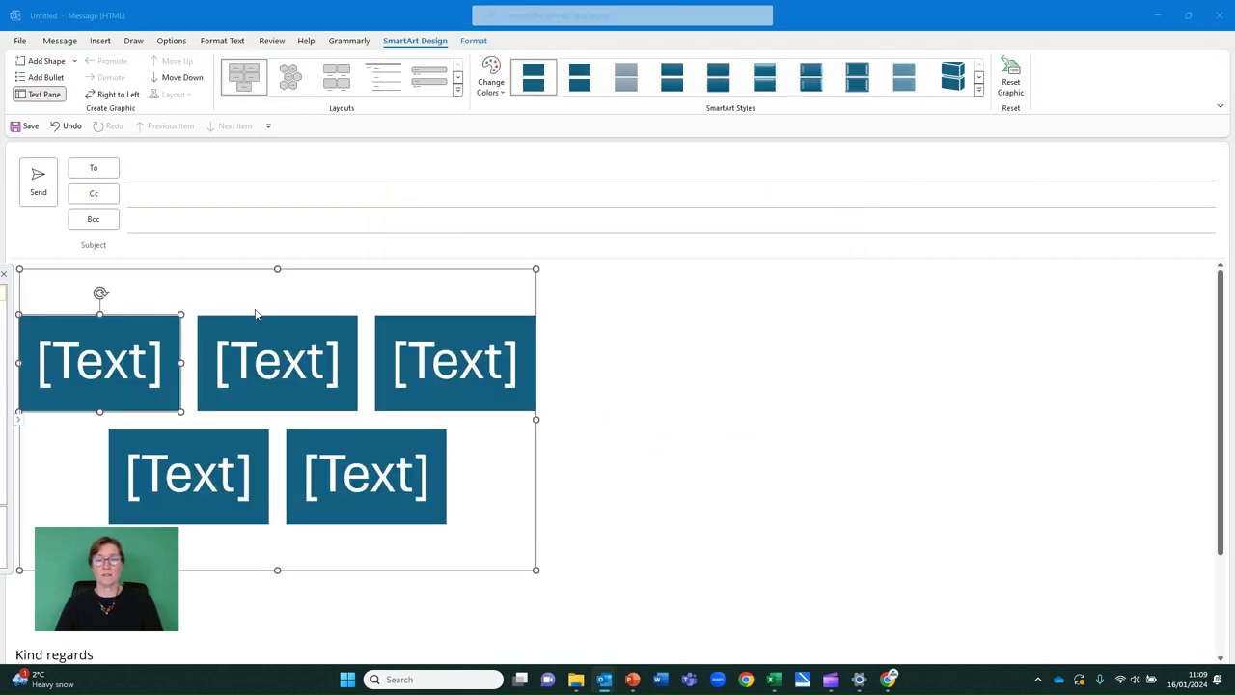
Step: Apply the Empower theme colours to the message
{"action": "left_click", "coordinate": [174, 43]}
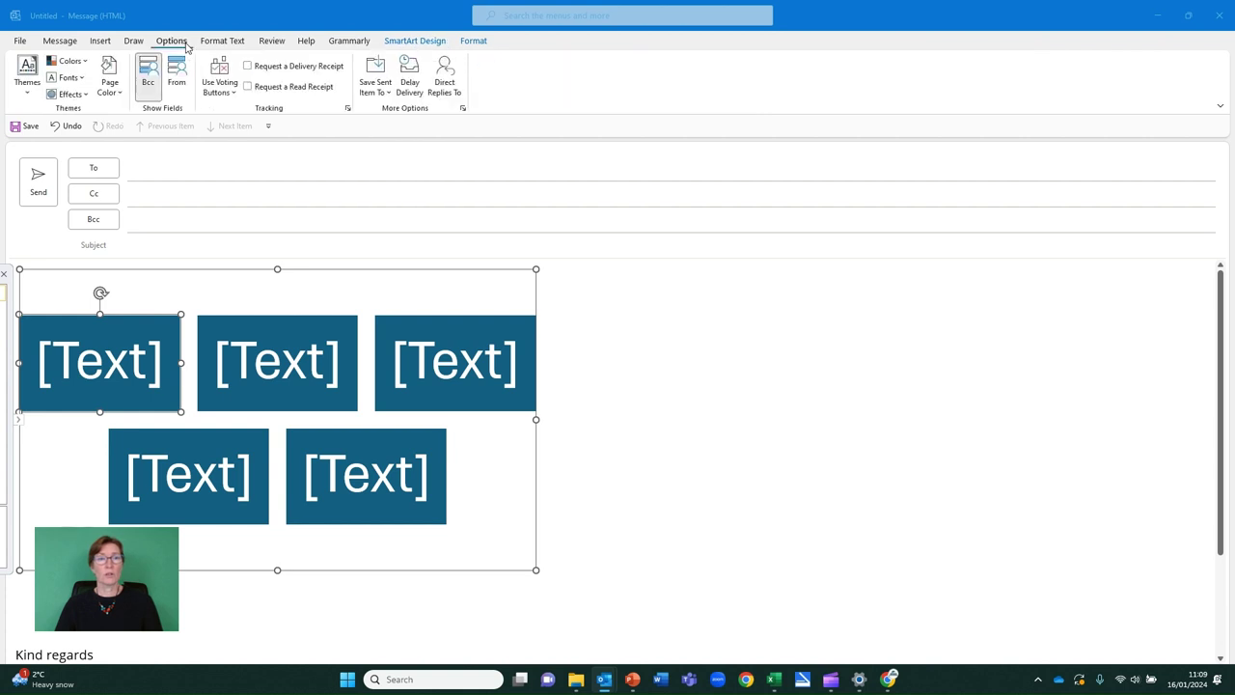
{"action": "left_click", "coordinate": [87, 64]}
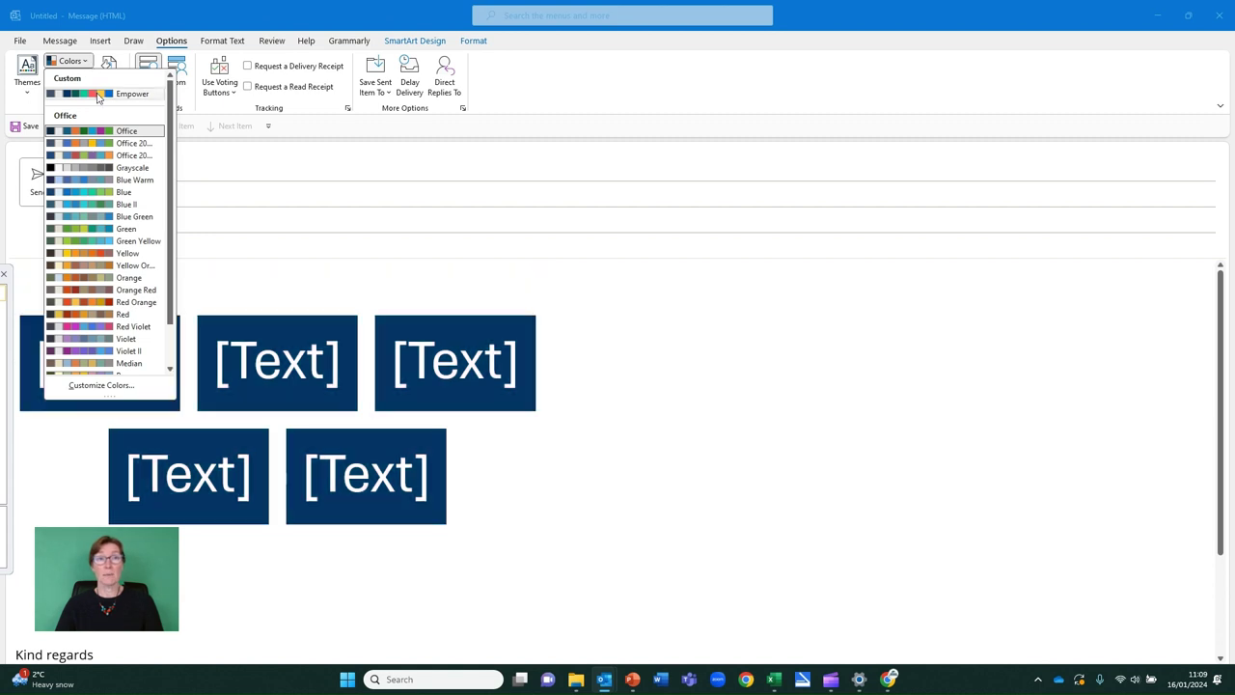
{"action": "left_click", "coordinate": [97, 95]}
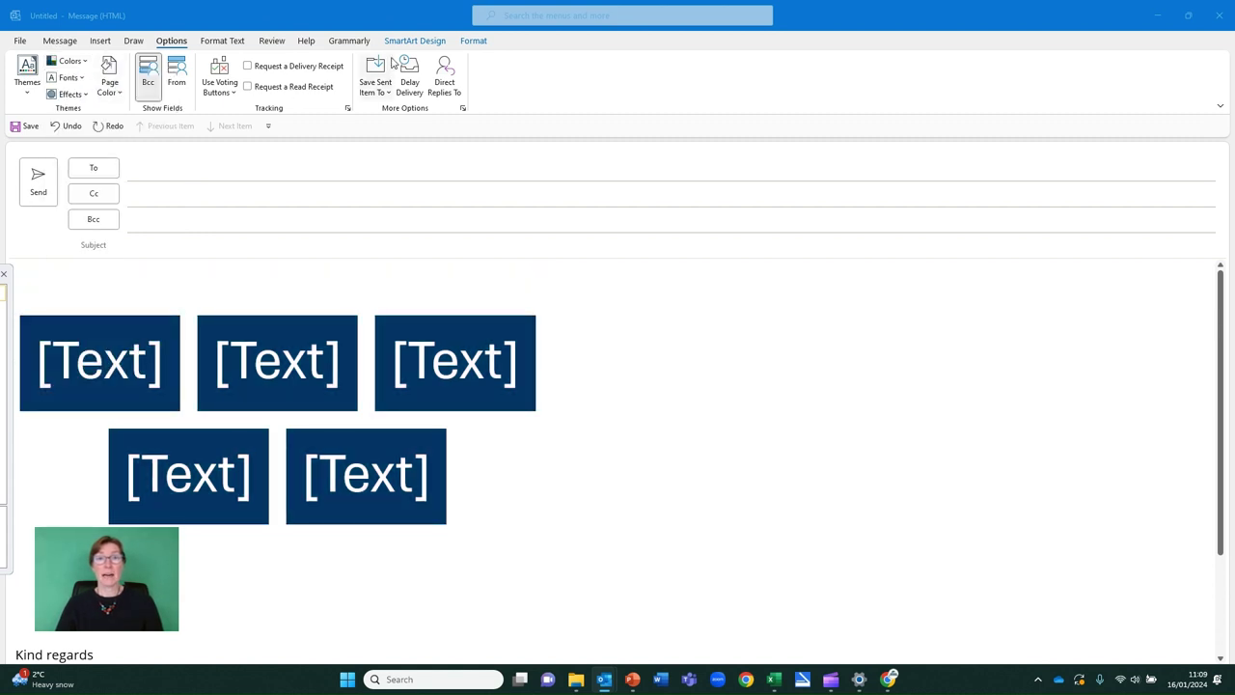
Step: Recolour the SmartArt graphic with the first Colorful option
{"action": "left_click", "coordinate": [399, 44]}
{"action": "left_click", "coordinate": [502, 85]}
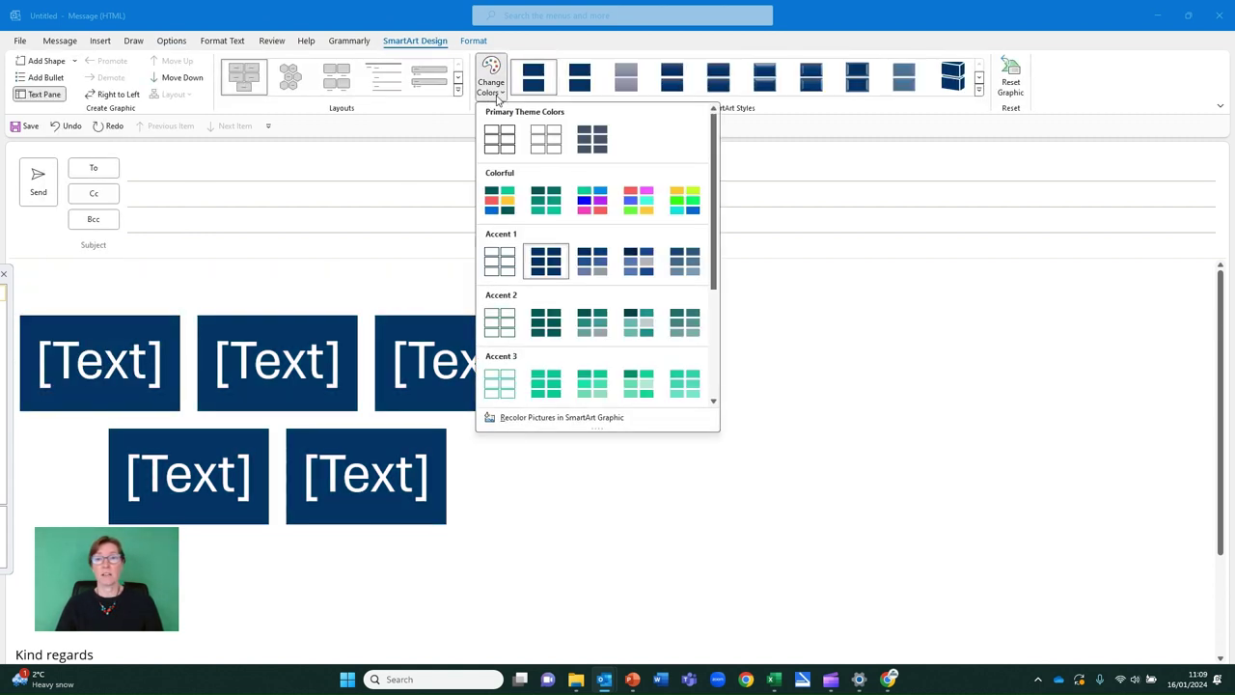
{"action": "left_click", "coordinate": [499, 199]}
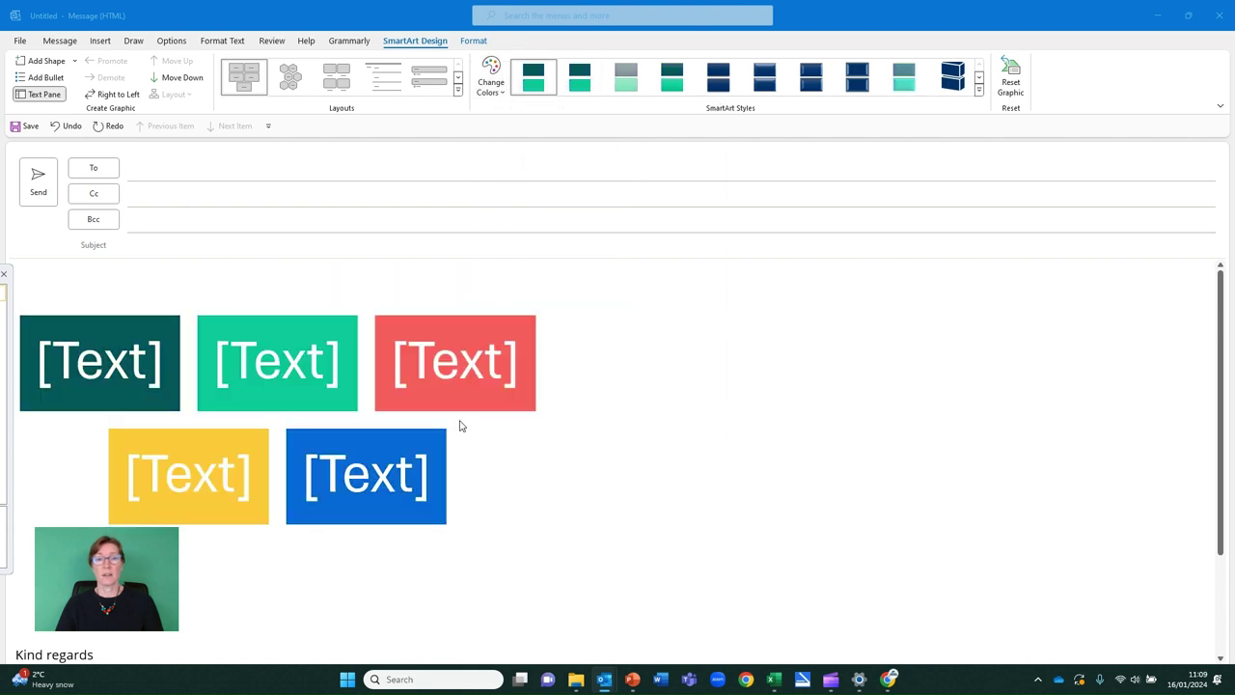